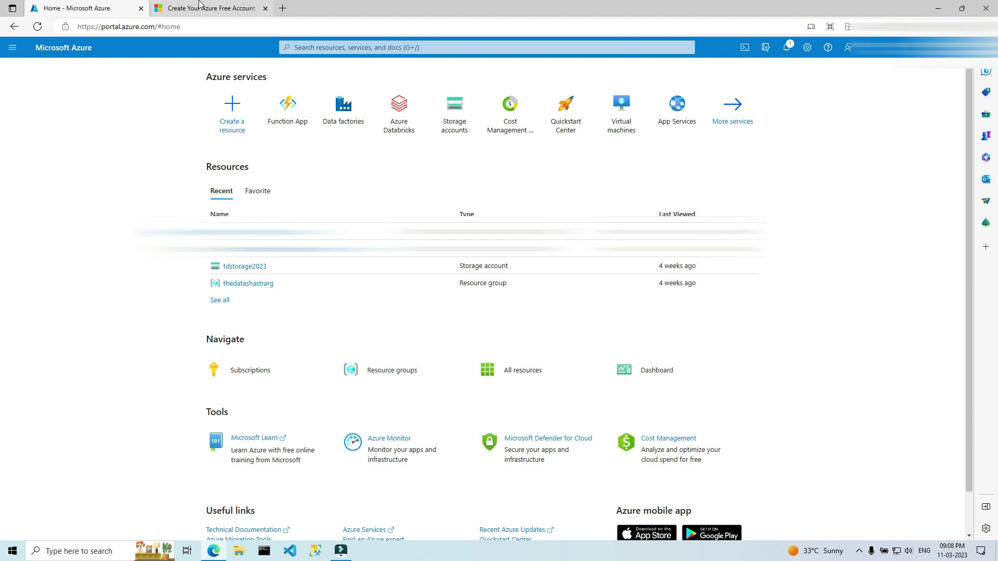
left_click(162, 7)
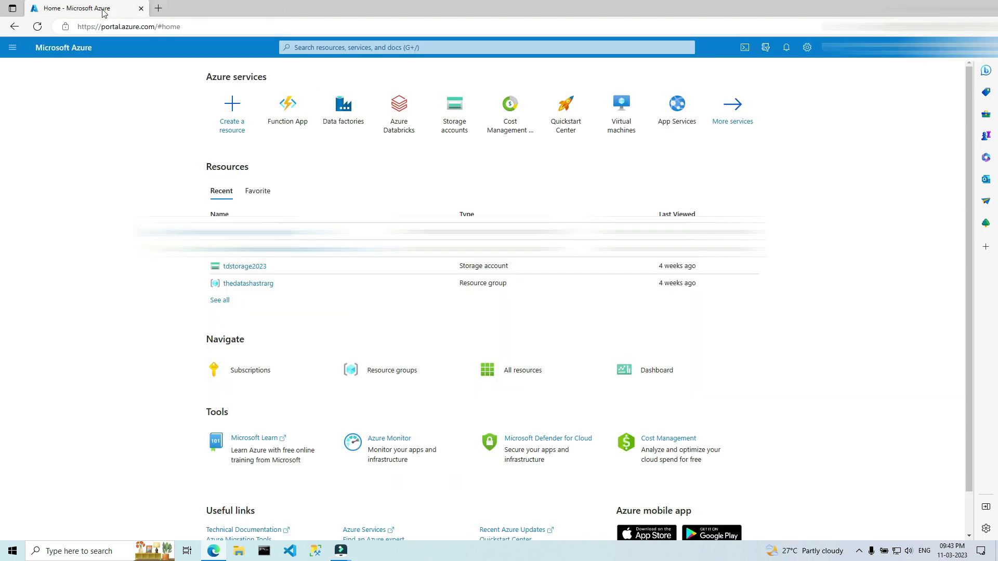
left_click(199, 27)
left_click(199, 27)
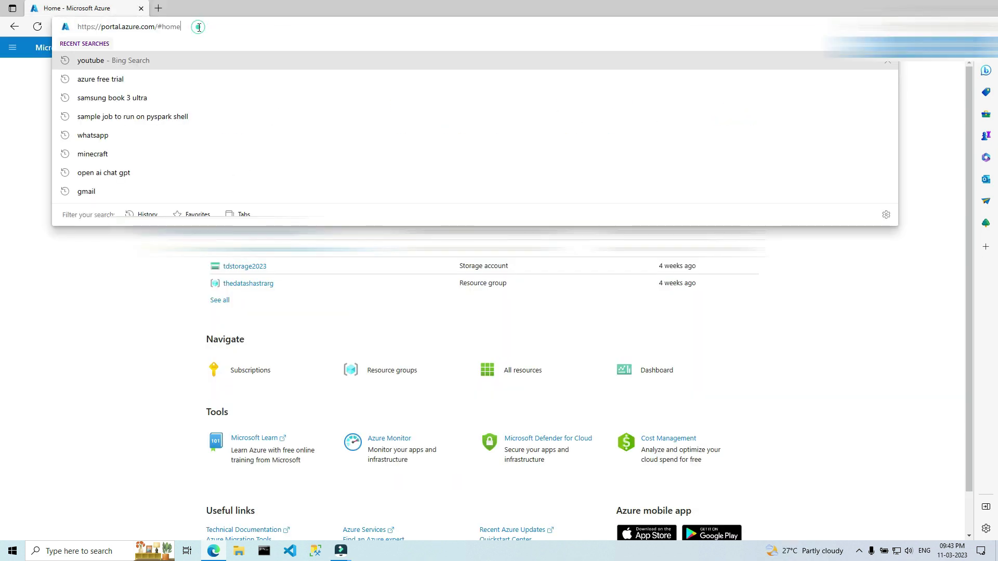
left_click(28, 312)
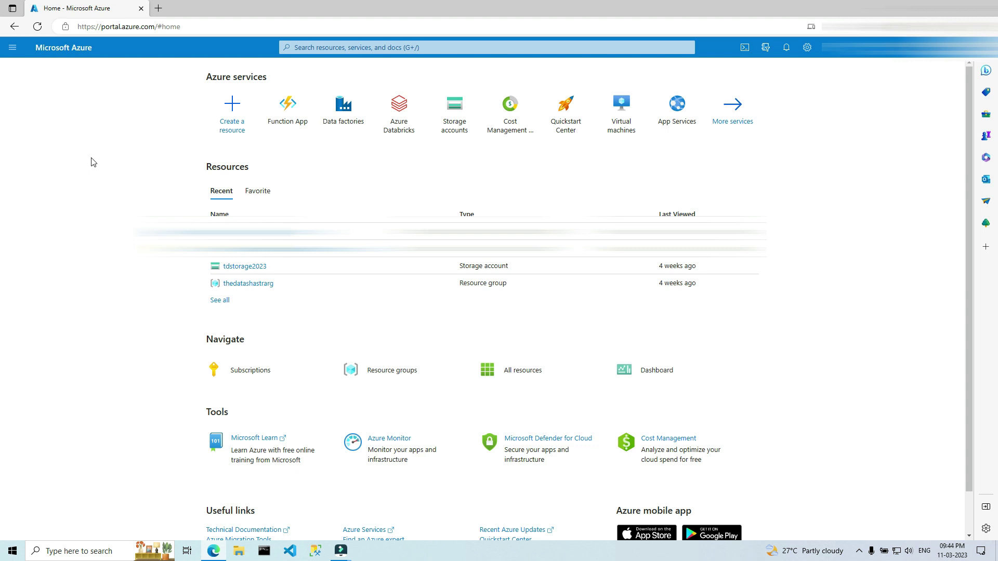
Search the portal for "azure databricks" and open the Azure Databricks service.
left_click(317, 48)
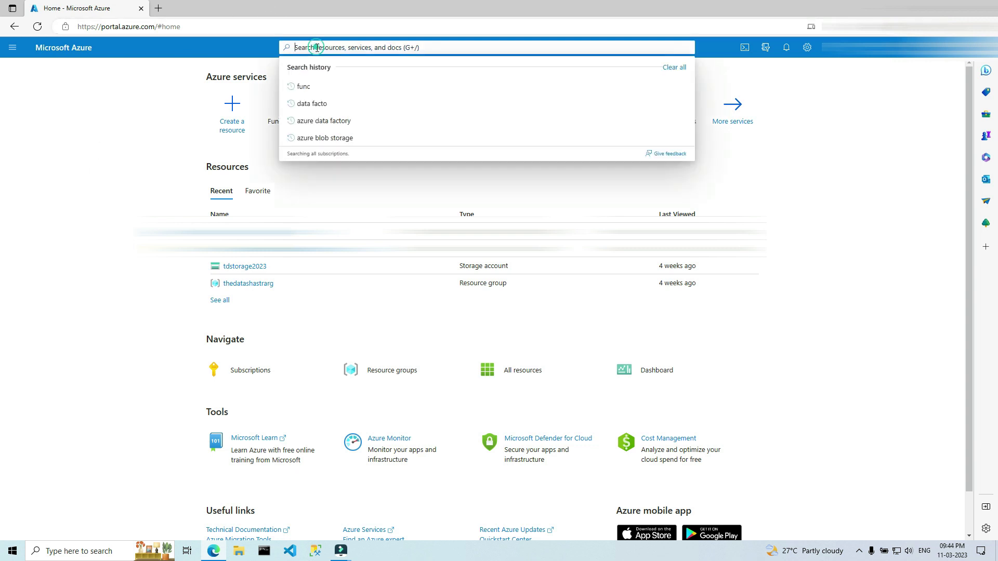
type("a")
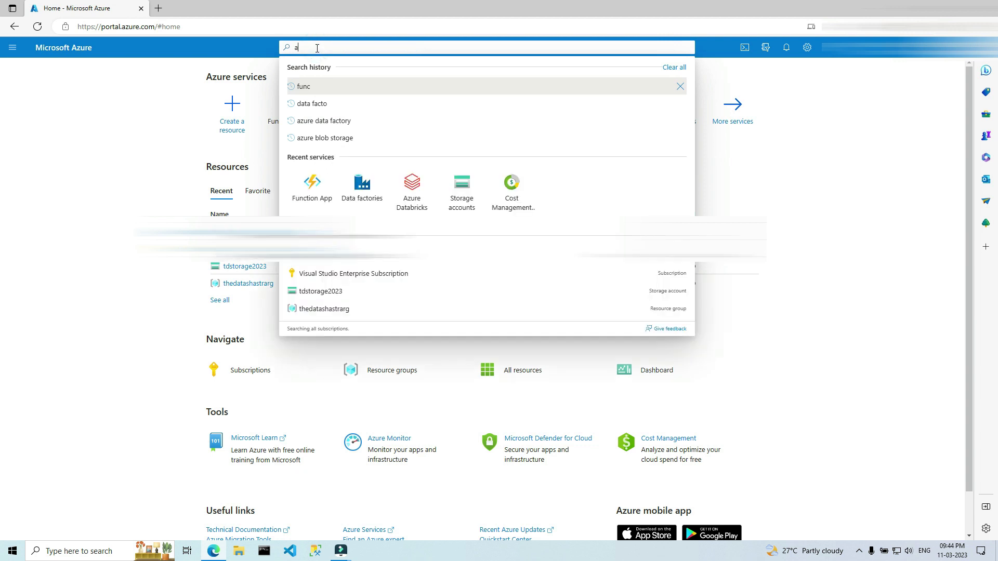
type("zure data")
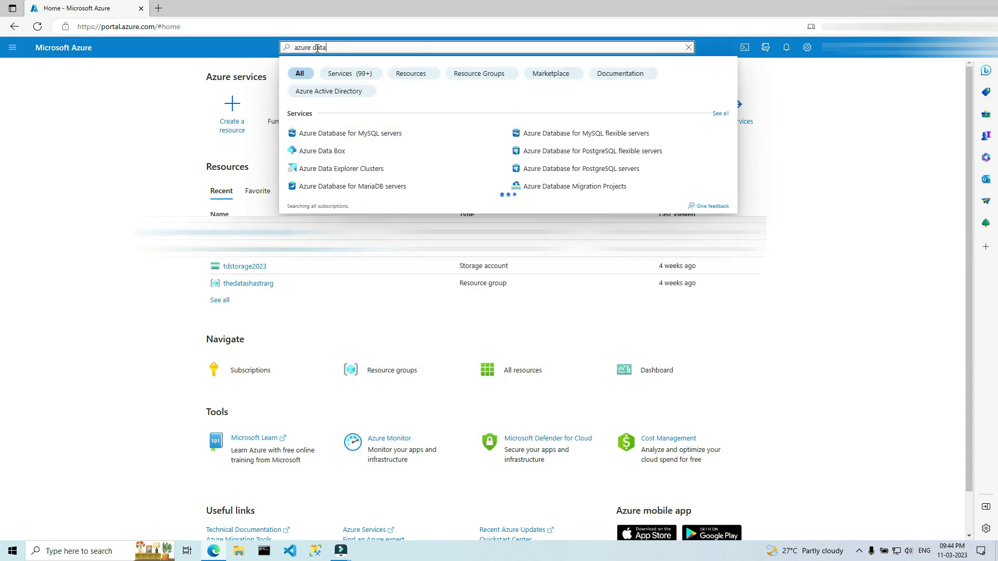
type("bri")
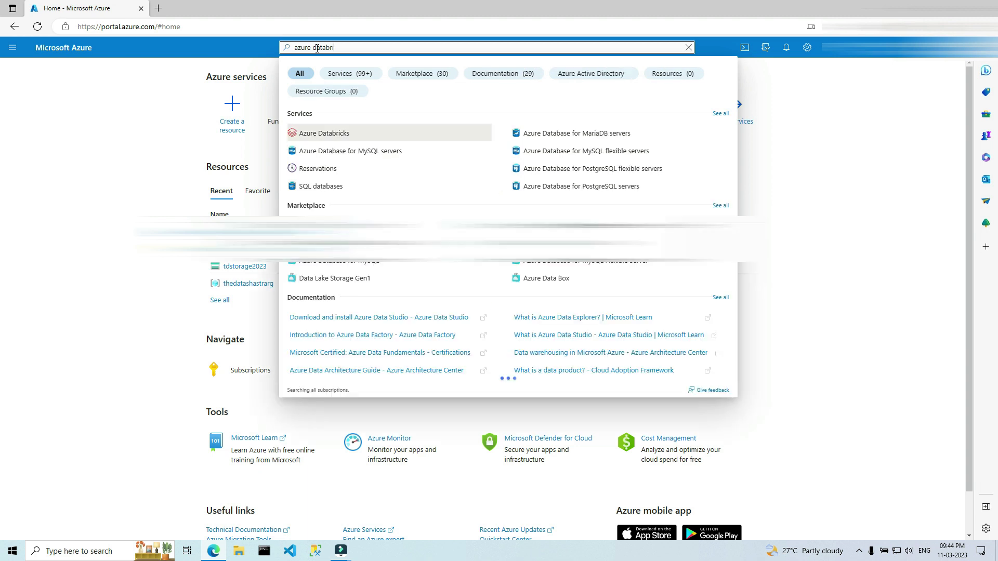
type("cks")
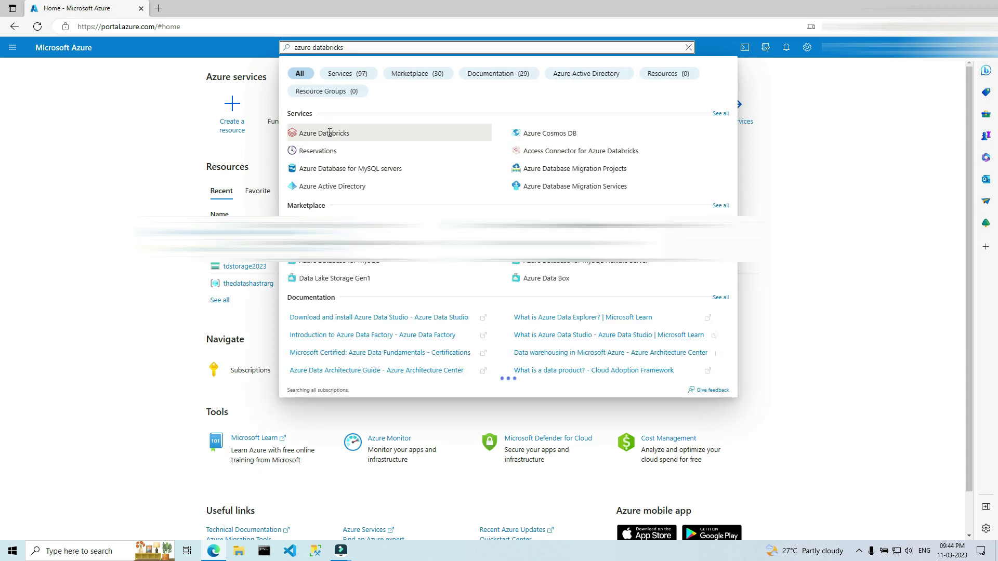
left_click(329, 133)
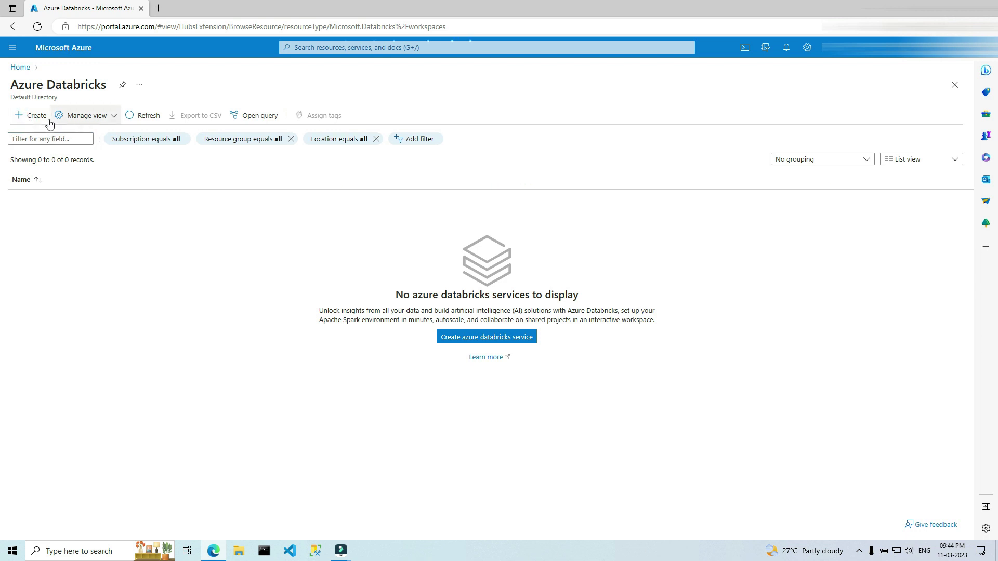
Start a new Databricks workspace in the thedatashastrarg resource group and name it techintelugudatabricks.
left_click(26, 119)
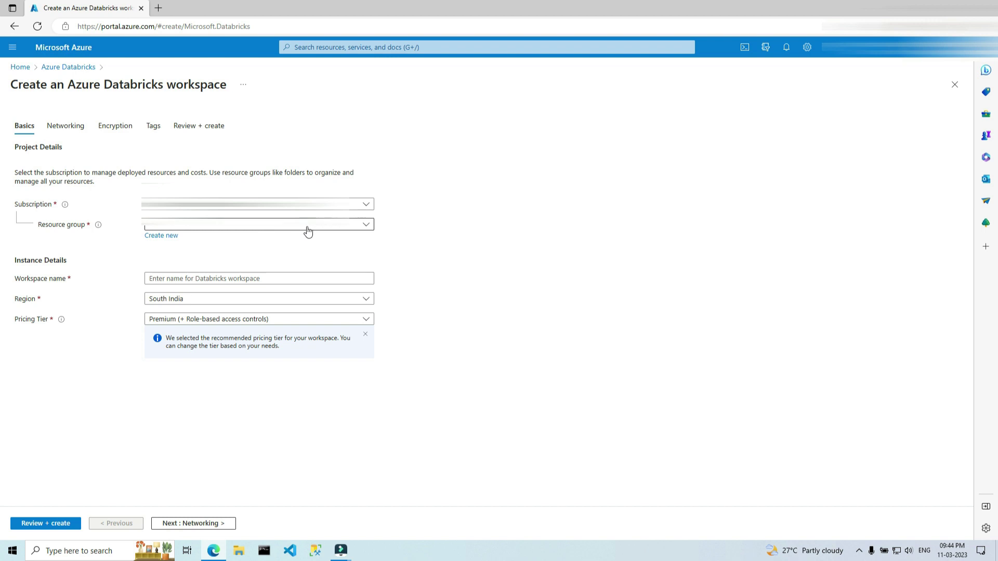
left_click(366, 229)
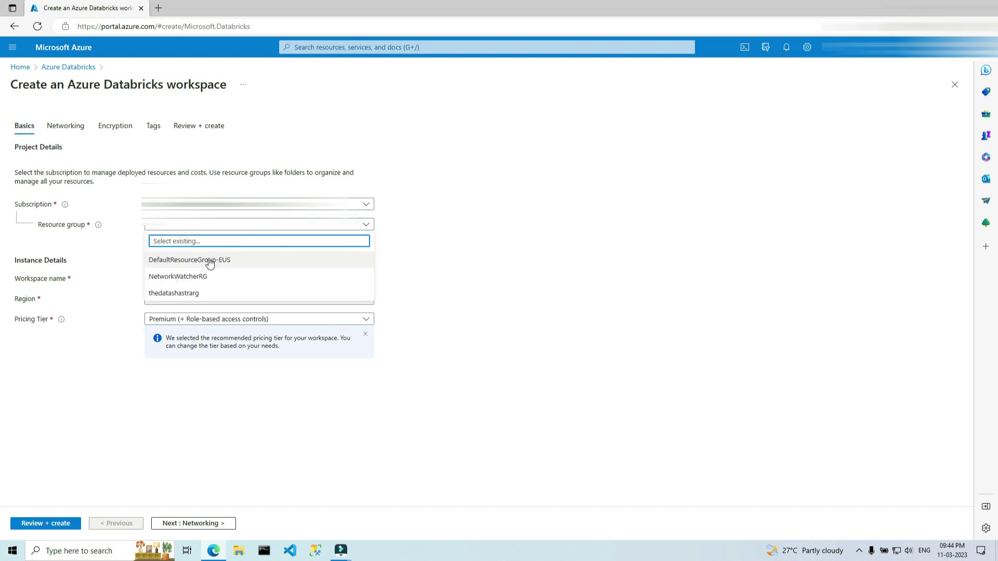
left_click(178, 294)
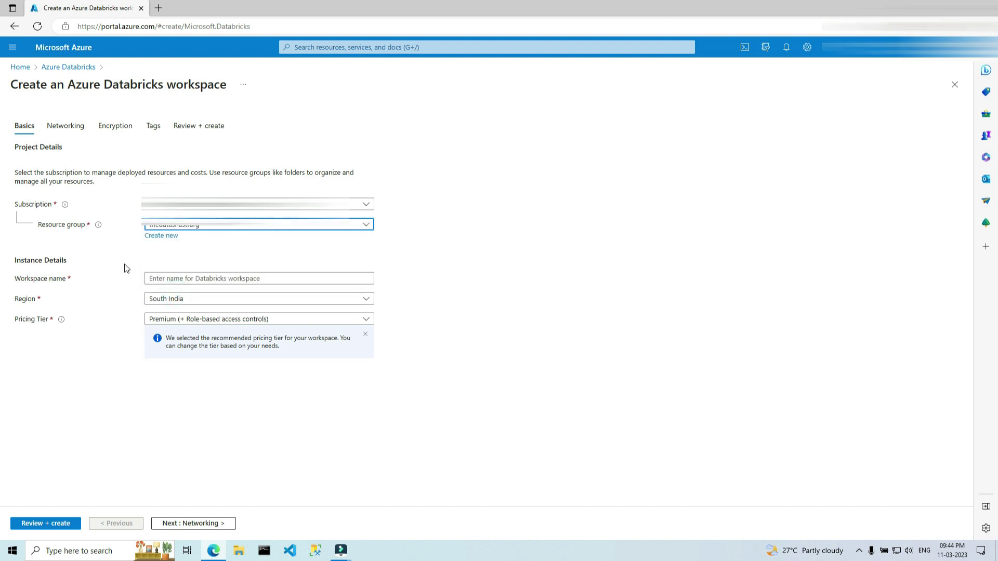
left_click(182, 278)
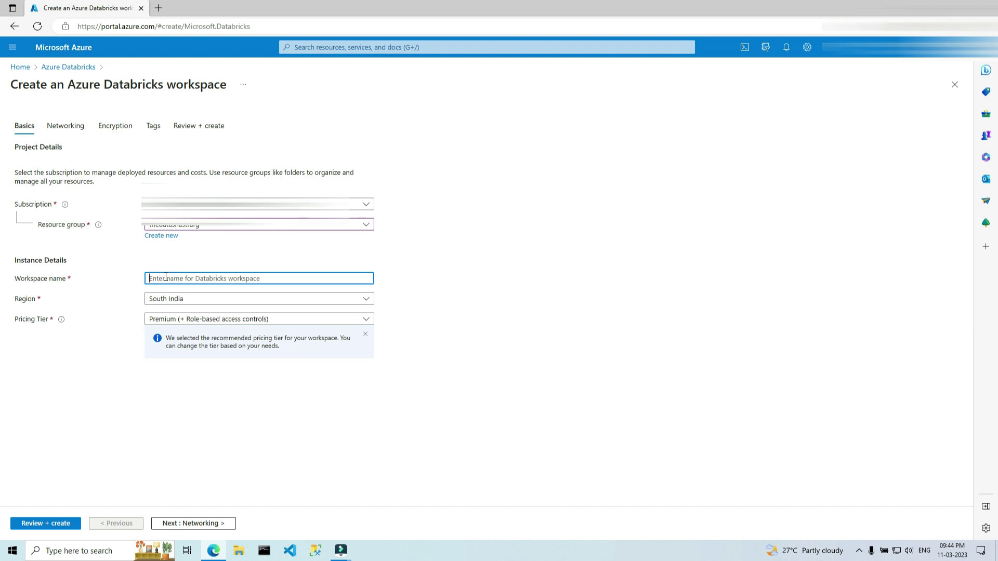
type("techietelug")
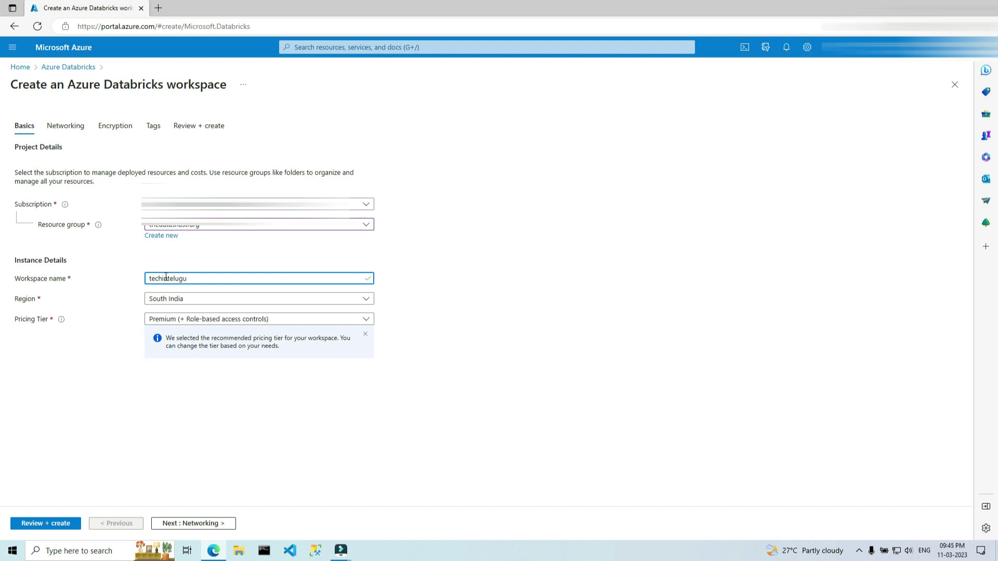
type("udatabricks")
Set the workspace region to East US, then review the configuration and create the workspace.
left_click(366, 300)
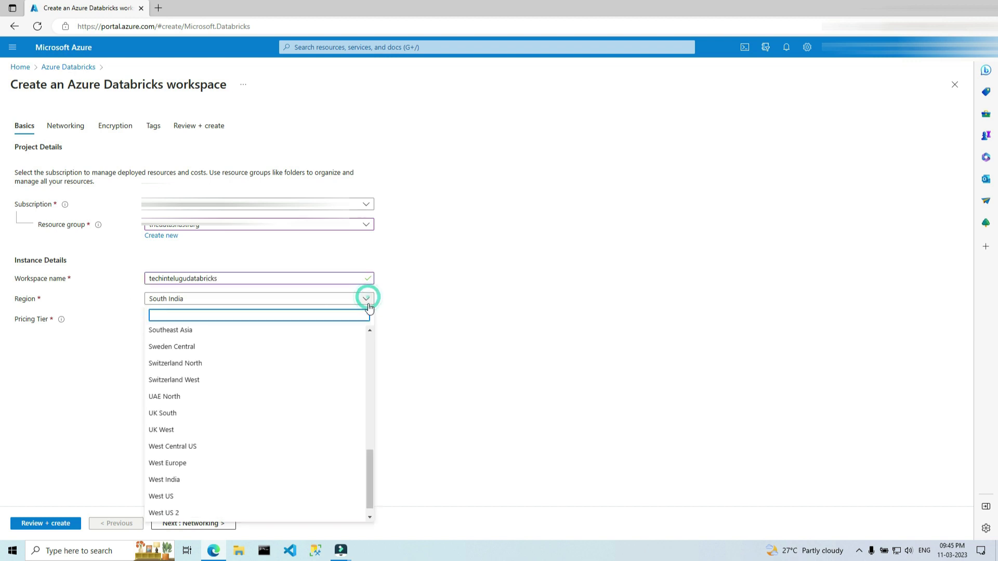
left_click_drag(370, 461, 380, 374)
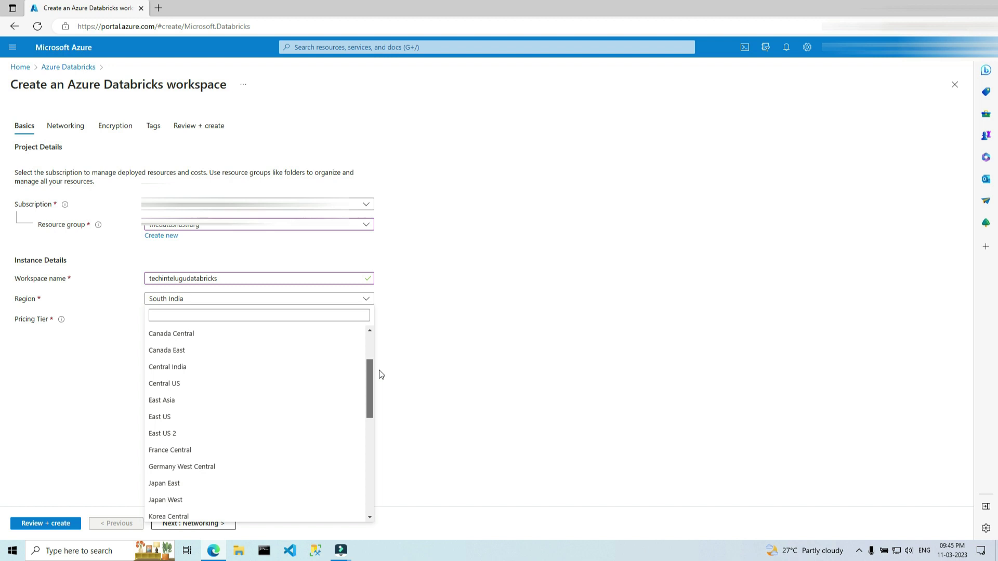
left_click(163, 417)
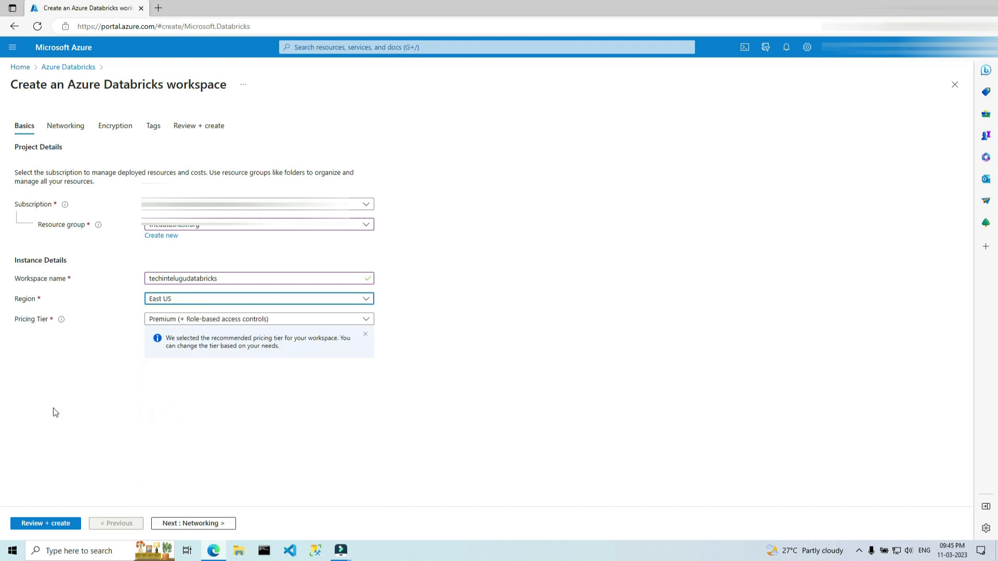
left_click(49, 525)
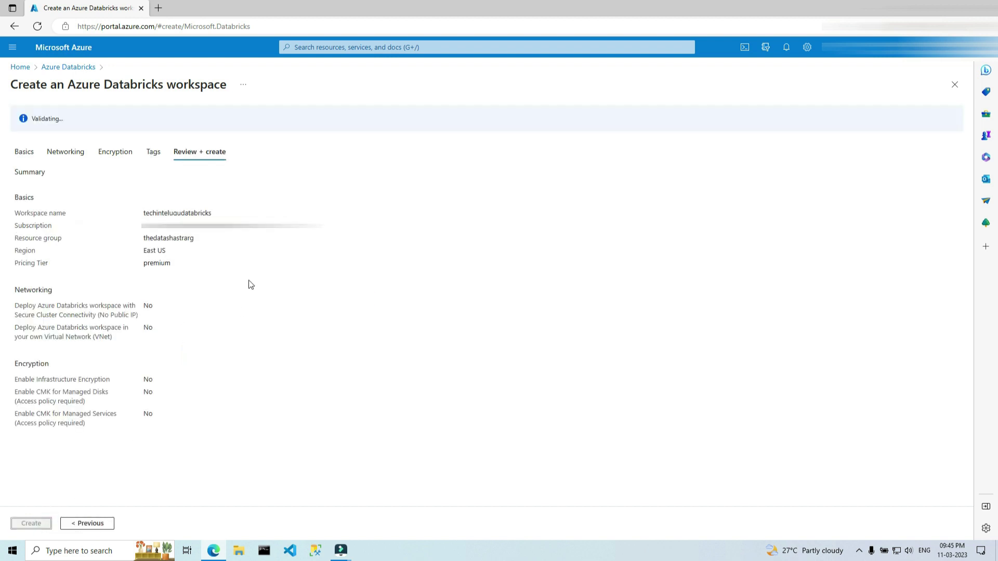
left_click(32, 523)
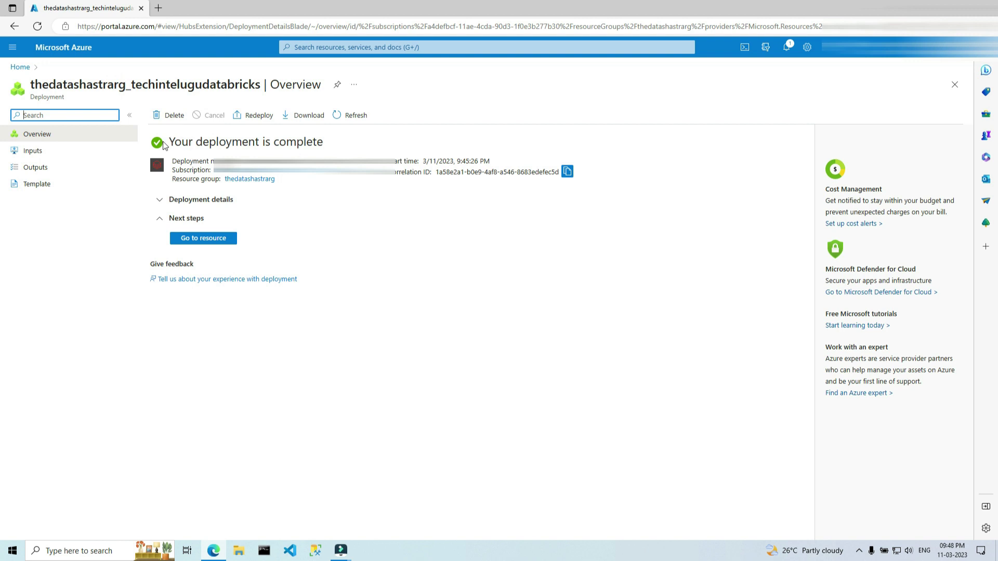
Go from the completed deployment to the techintelugudatabricks resource and launch its workspace.
left_click_drag(170, 142, 306, 143)
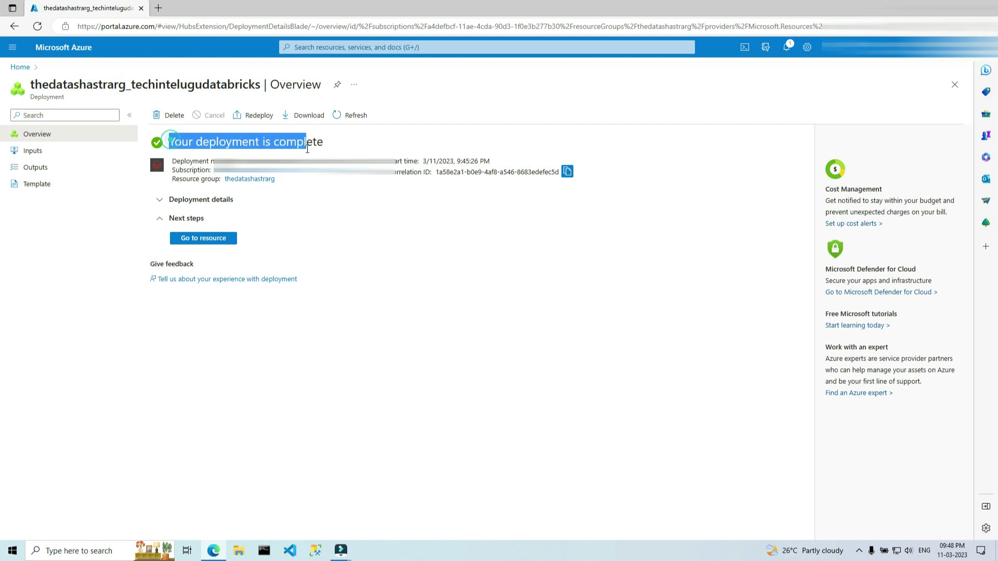
left_click(390, 236)
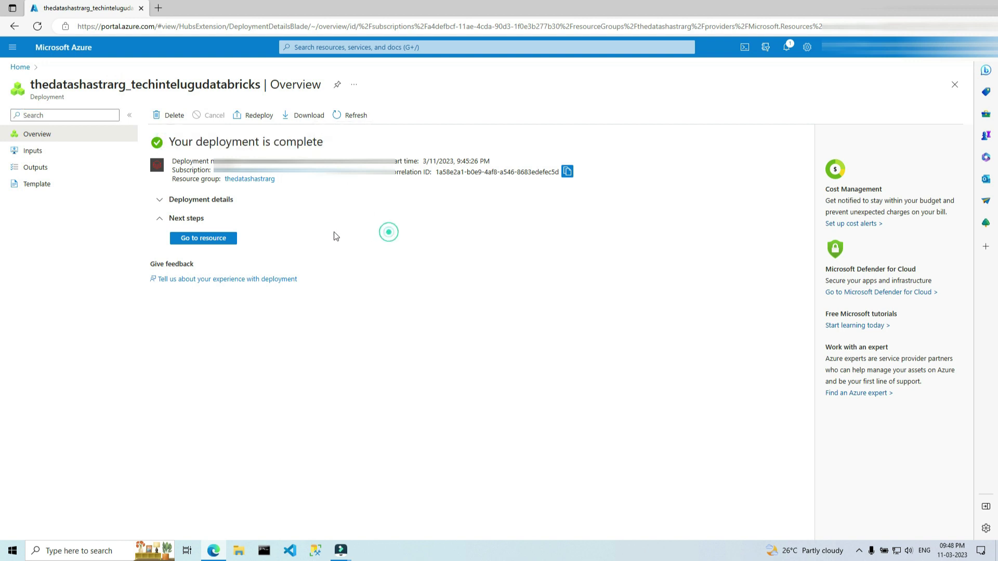
left_click(209, 240)
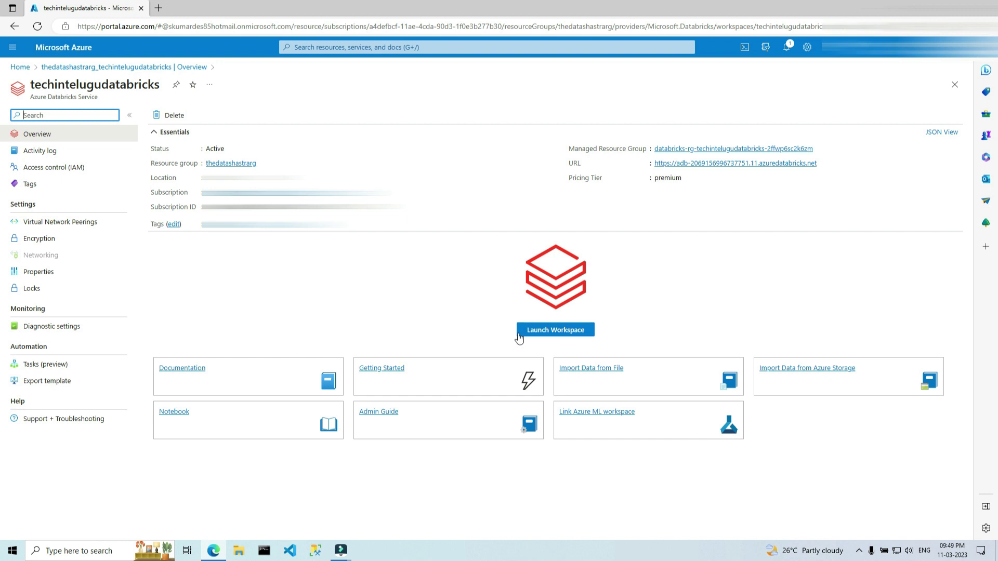
left_click(546, 336)
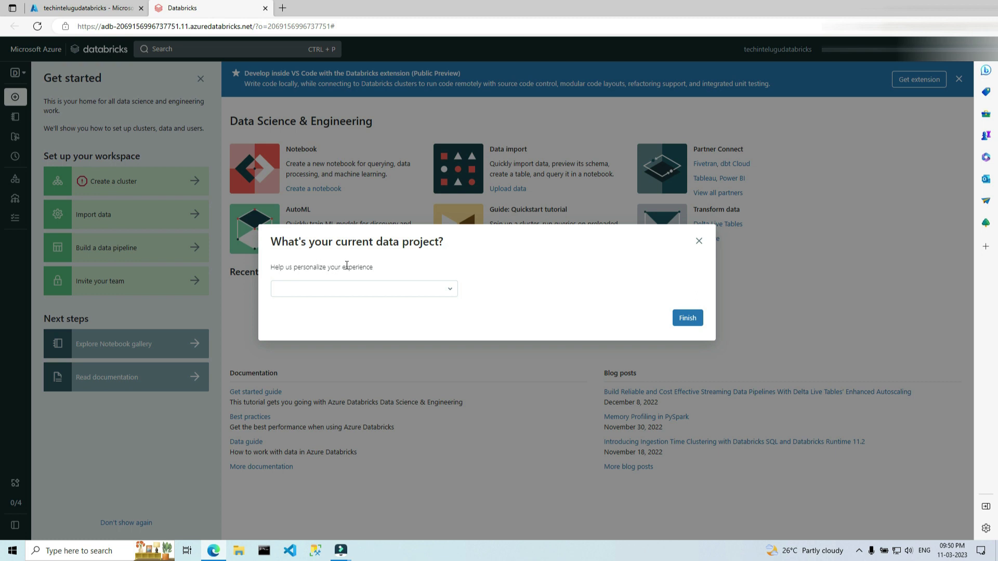
Look at the options for the current data project question and dismiss it without choosing one.
left_click(449, 289)
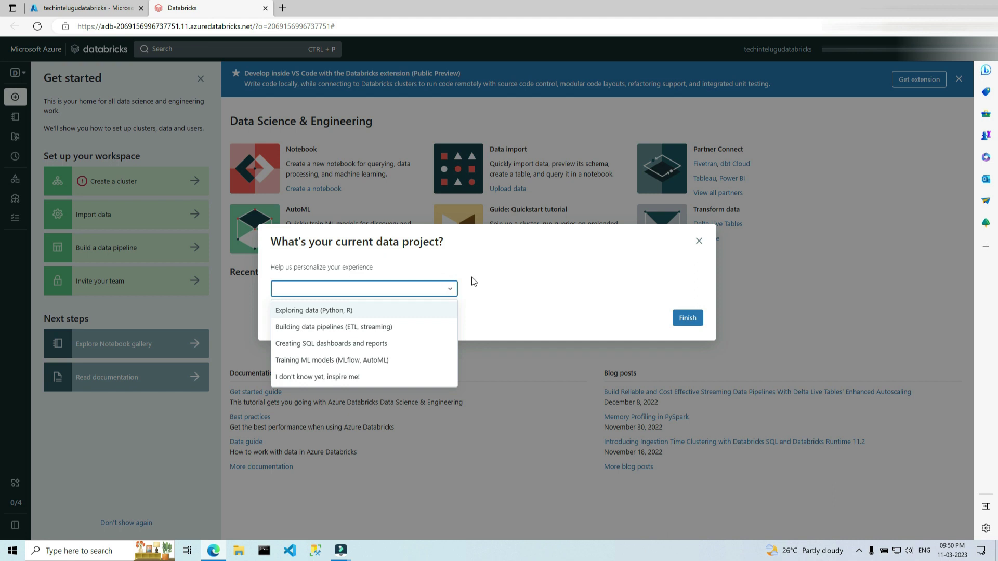
left_click(533, 266)
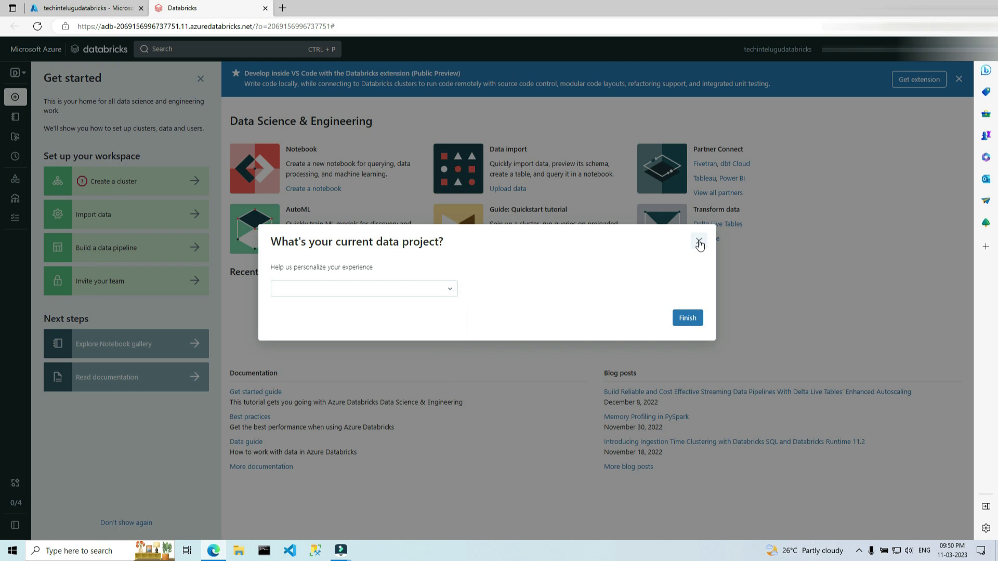
left_click(699, 242)
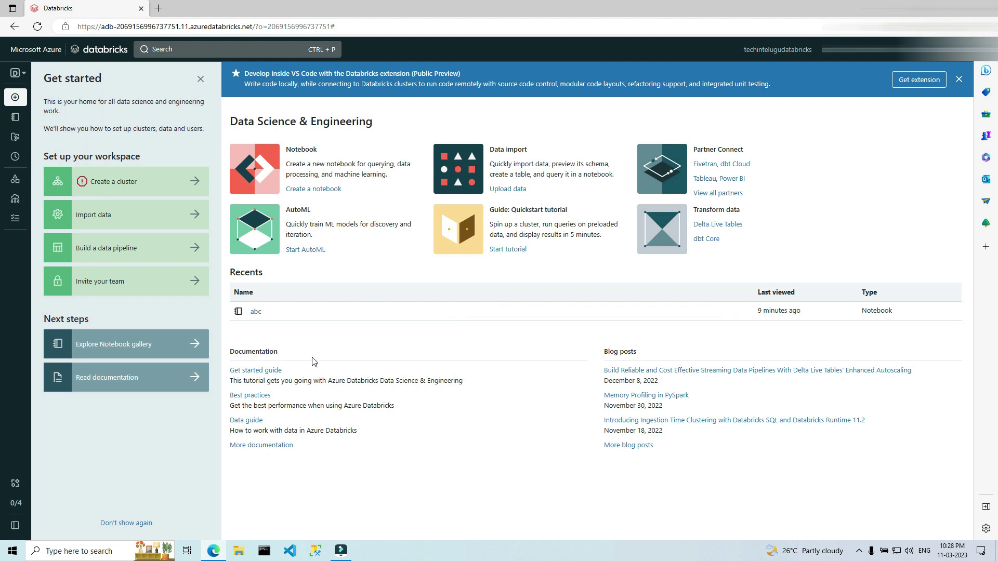
Create a notebook named SampleNotebook in the personal workspace folder, with Python as its default language.
mouse_move(7, 273)
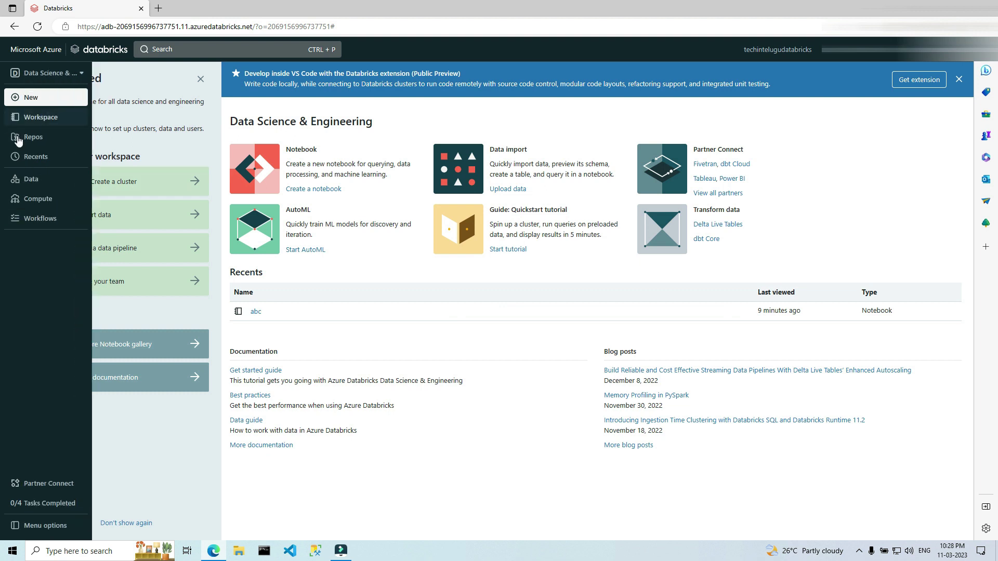
left_click(38, 117)
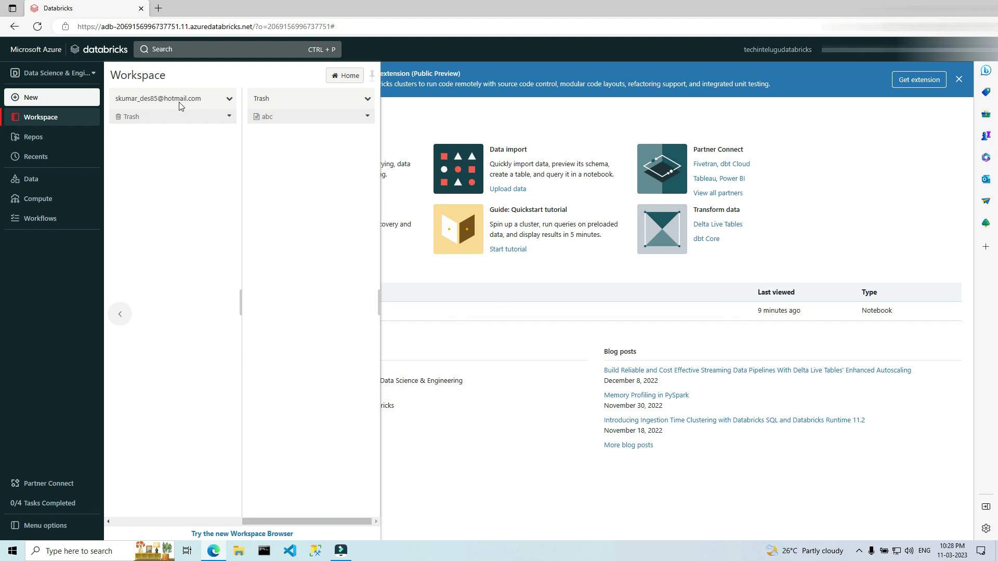
left_click(229, 101)
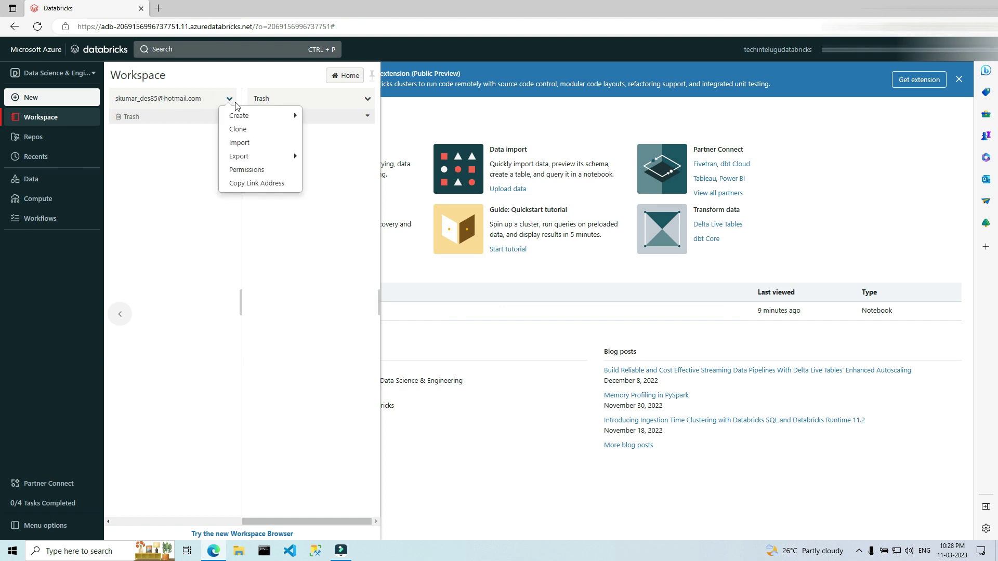
mouse_move(261, 116)
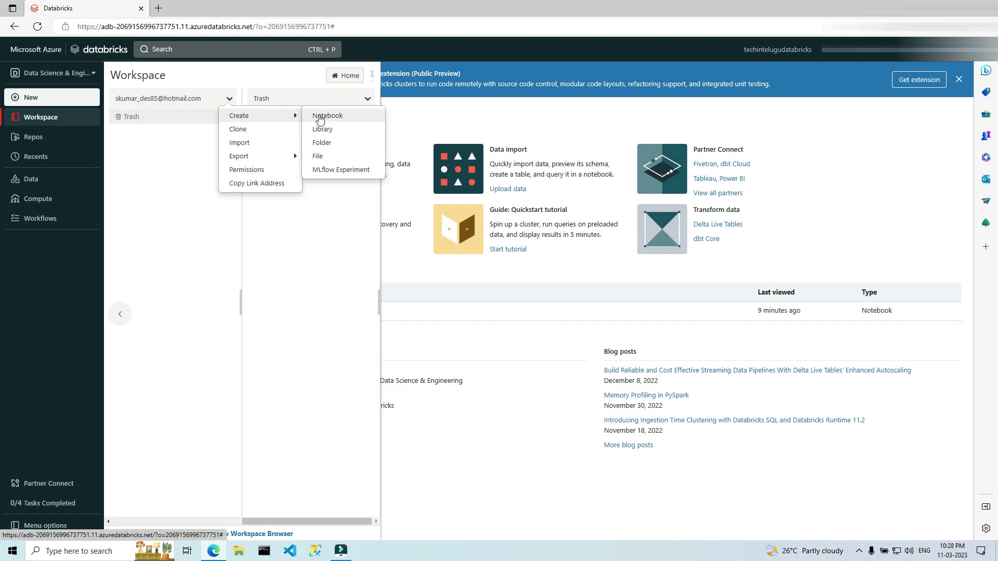
left_click(322, 119)
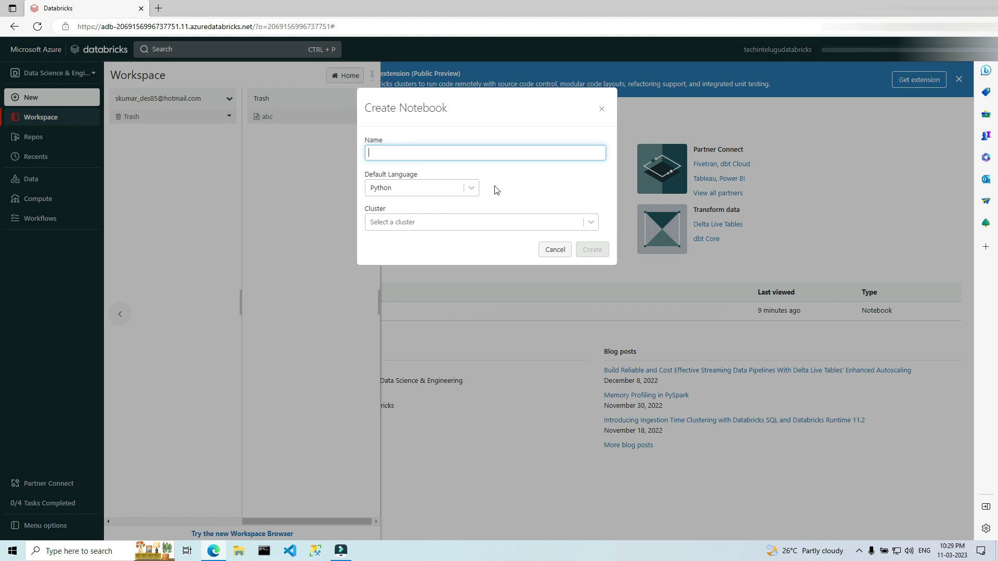
left_click(472, 188)
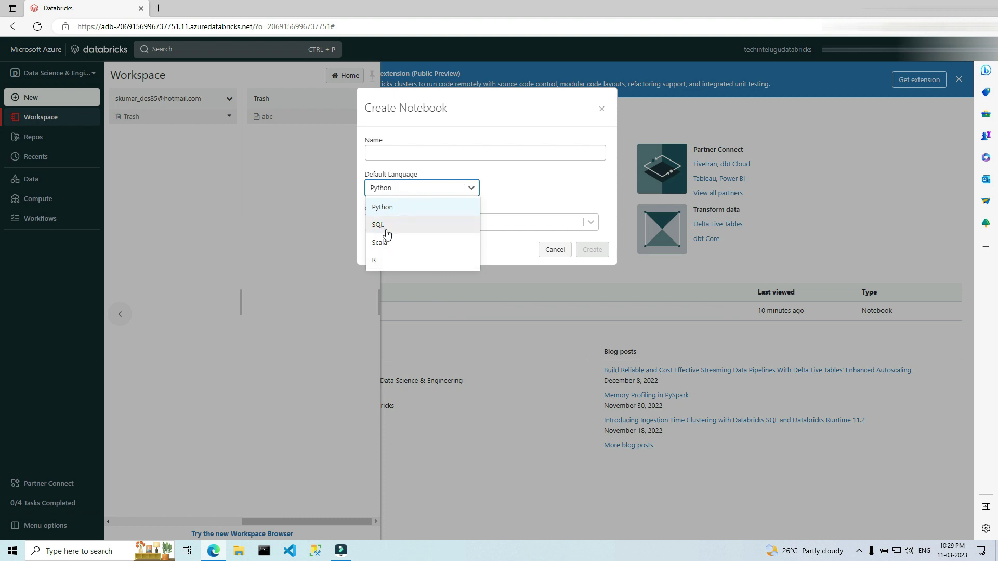
left_click(520, 187)
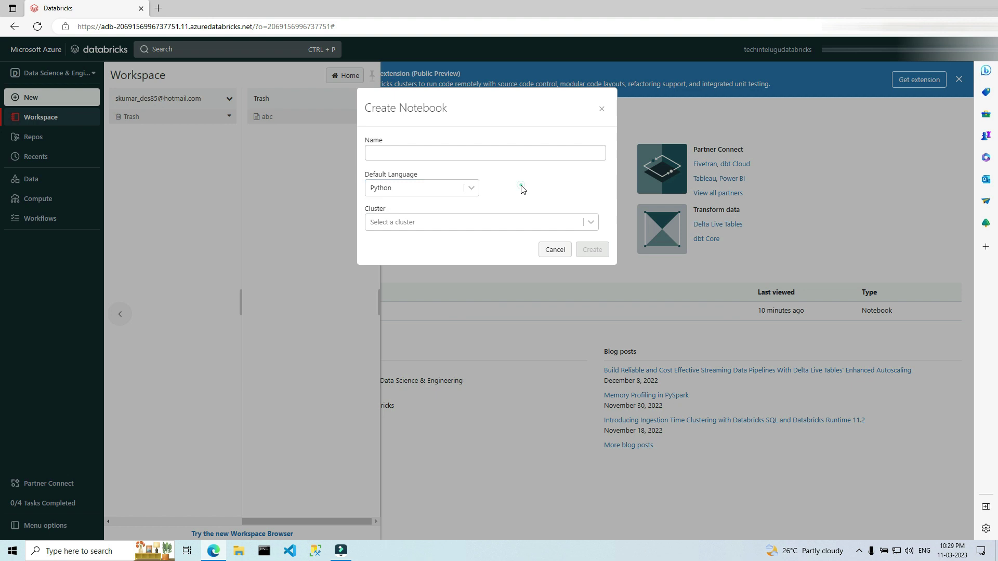
left_click(403, 152)
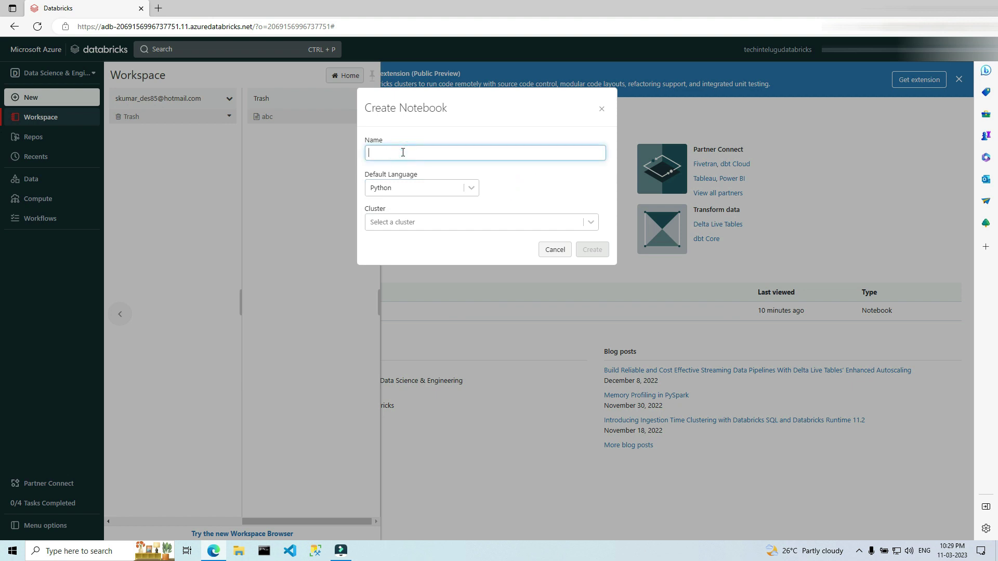
type("SampleNo")
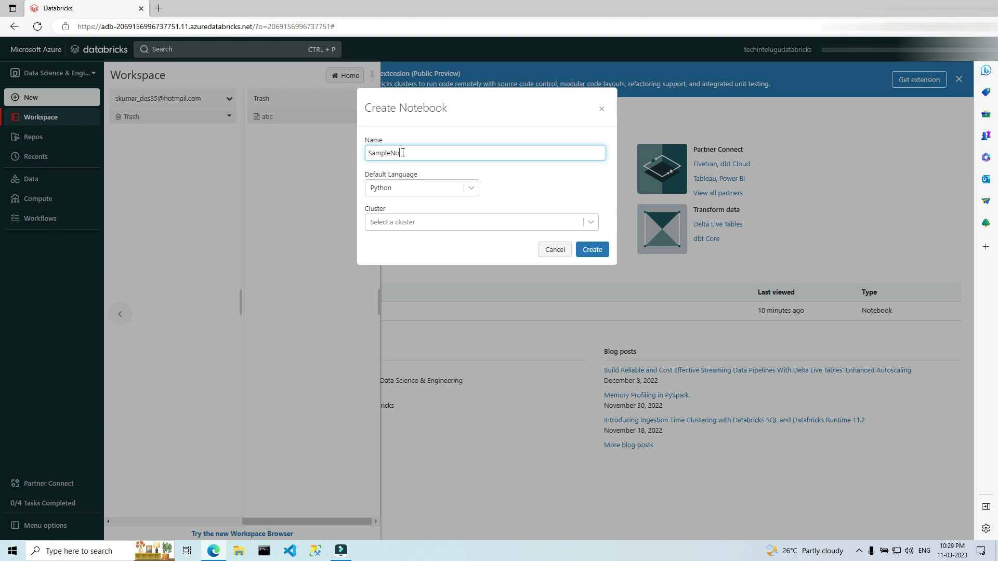
type("tebook")
left_click(598, 250)
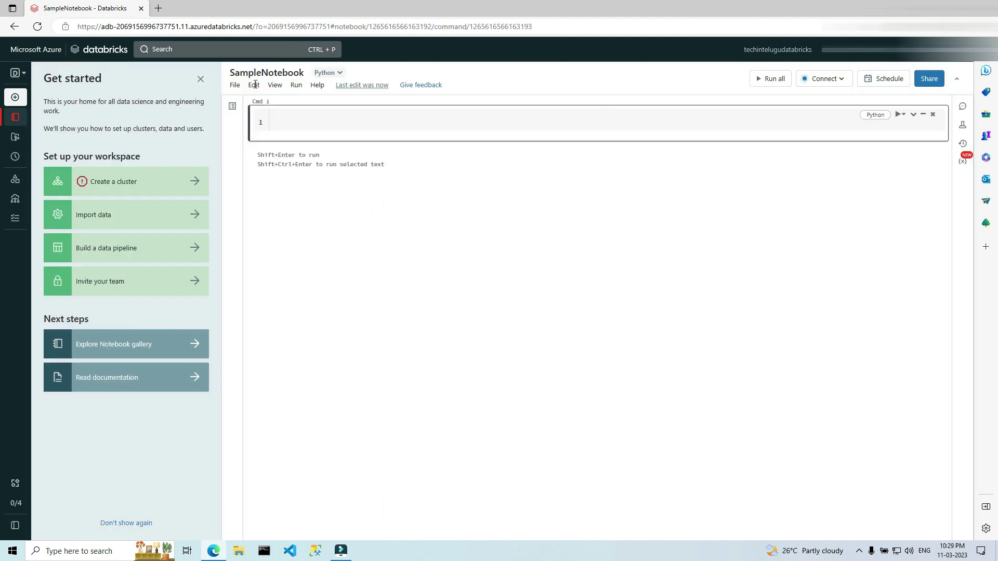
Enter print("hello world") in the notebook's first cell and view the settings for attaching a new compute resource without creating one.
left_click(293, 125)
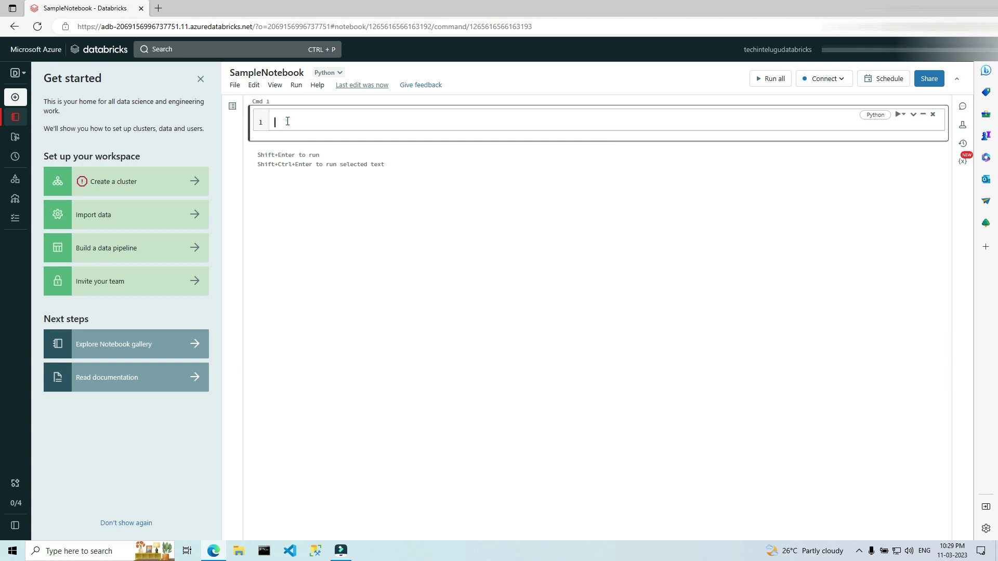
type("print(\"hello world")
left_click(845, 79)
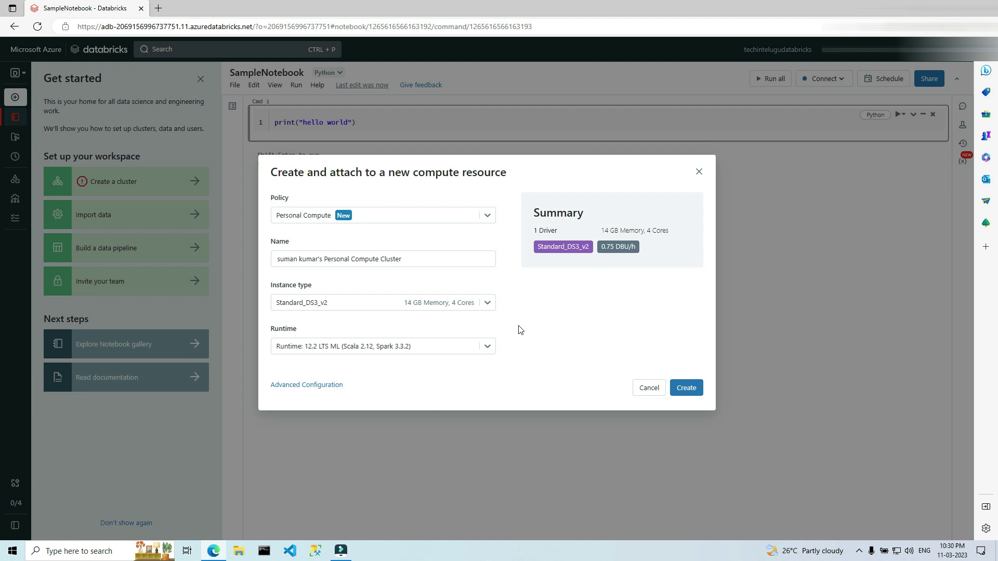
left_click(649, 388)
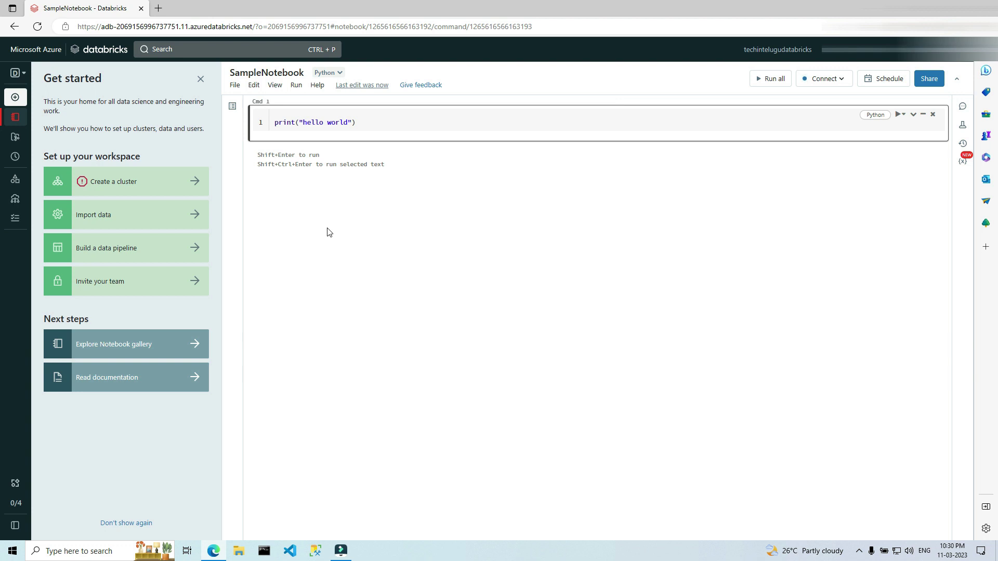
Look at the workspace's all-purpose compute overview and its data catalogs, databases and tables, and close the data view.
mouse_move(10, 180)
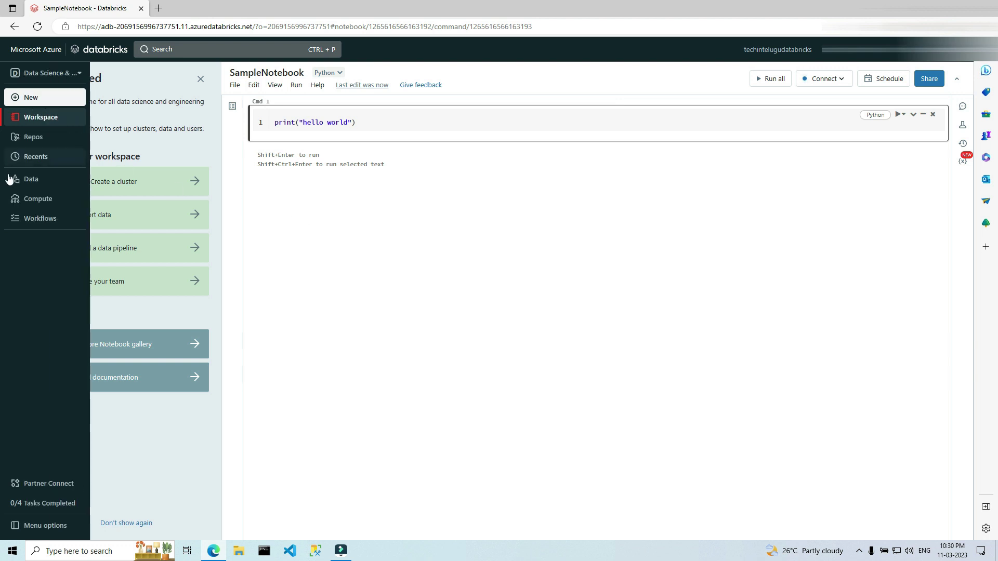
left_click(44, 202)
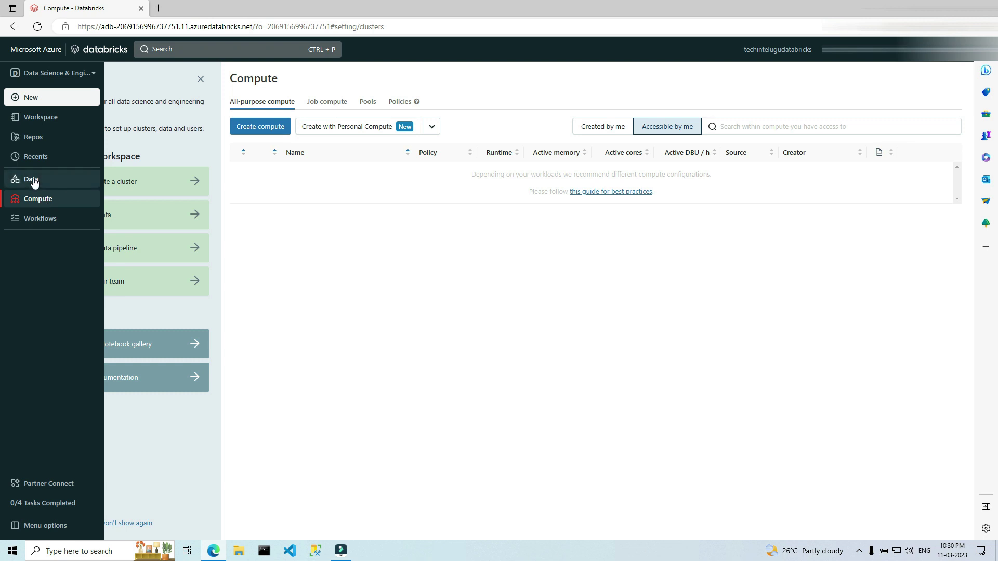
left_click(32, 181)
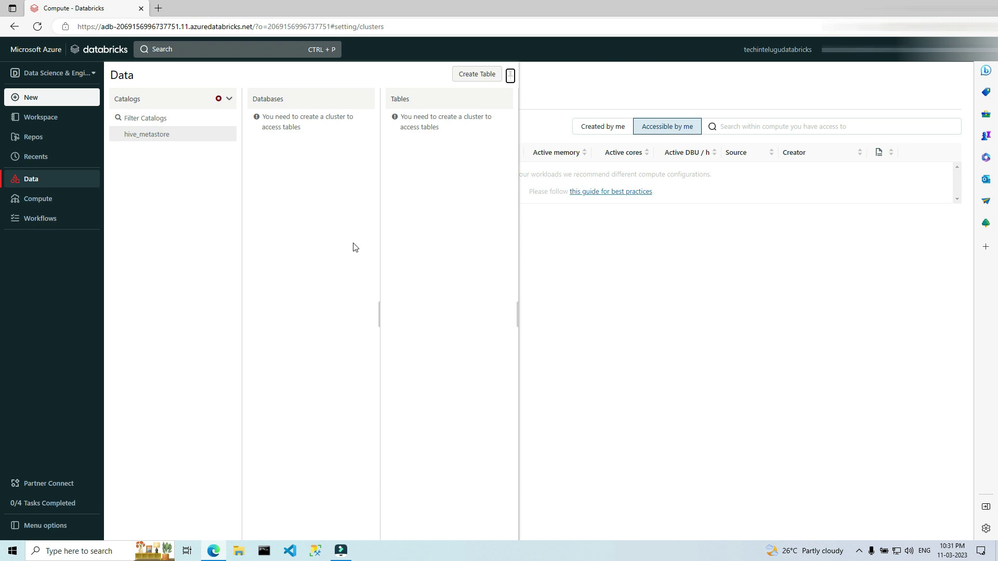
left_click(662, 346)
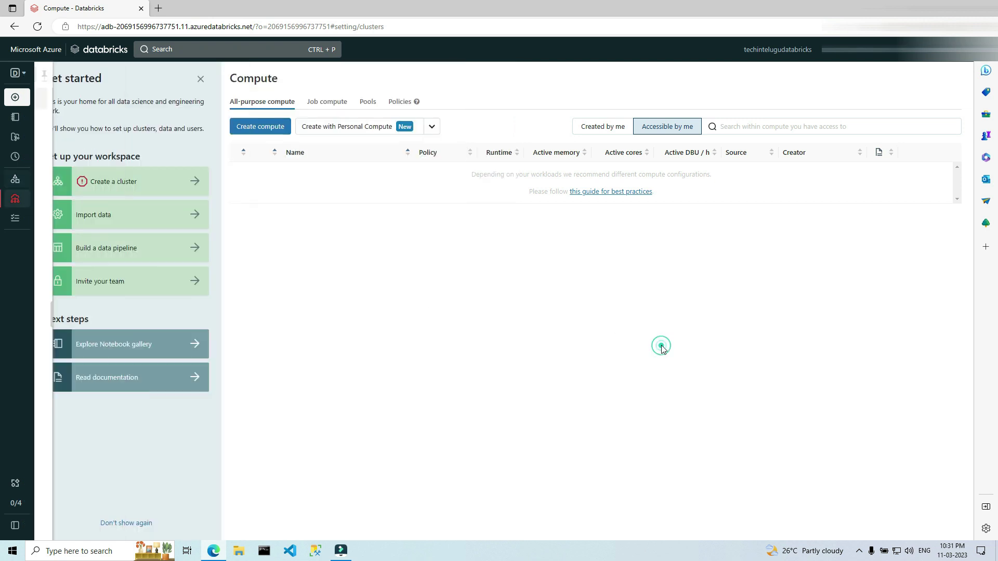